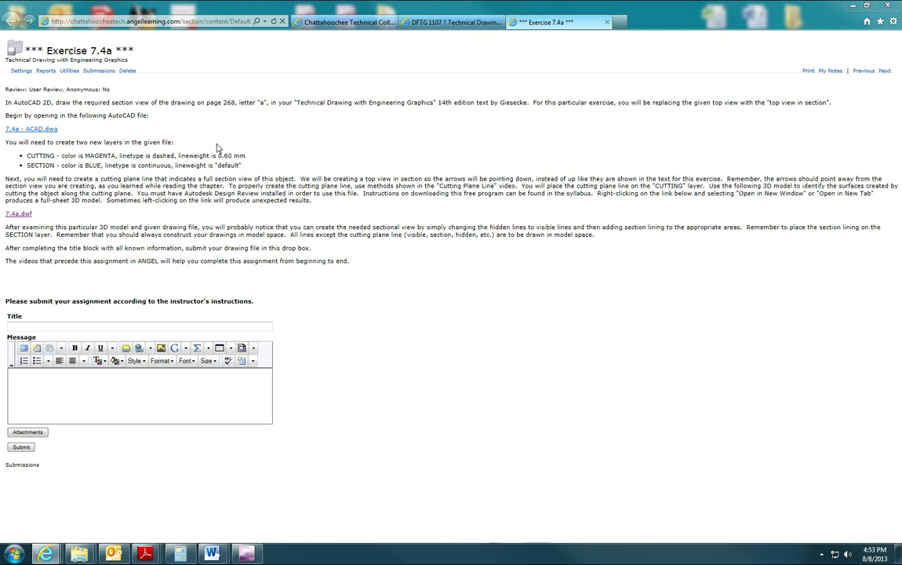
# Open the 7.4a.dwf link in a new window from its right-click menu.
pyautogui.click(13, 217)
pyautogui.rightClick(13, 217)
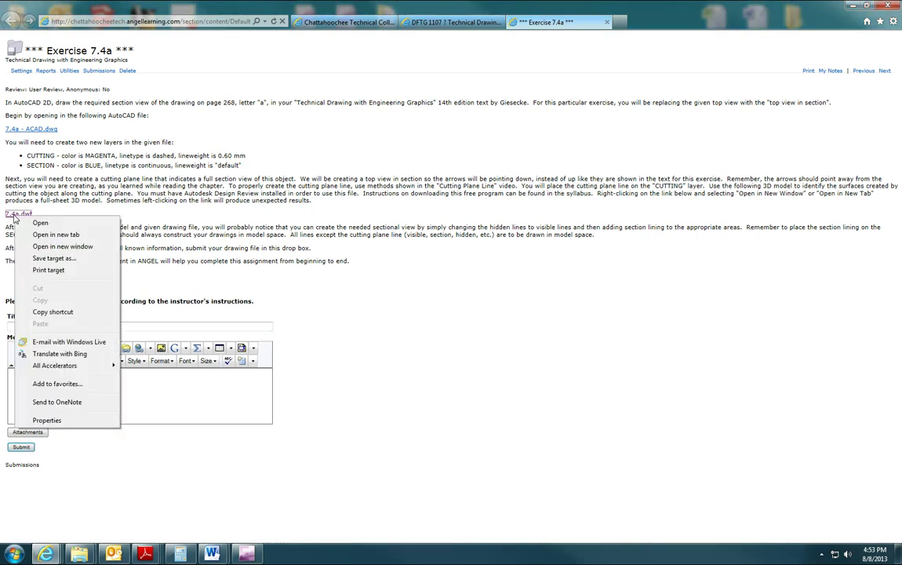
pyautogui.click(44, 246)
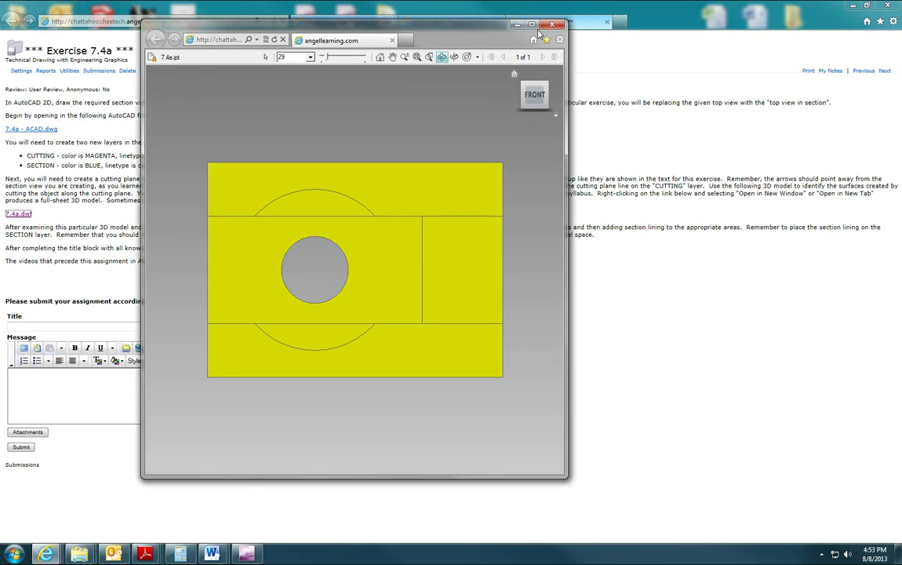
# Maximize the Design Review window and orbit the flat 7.4a part into a tilted 3D view.
pyautogui.doubleClick(478, 25)
pyautogui.scroll(2, 551, 173)
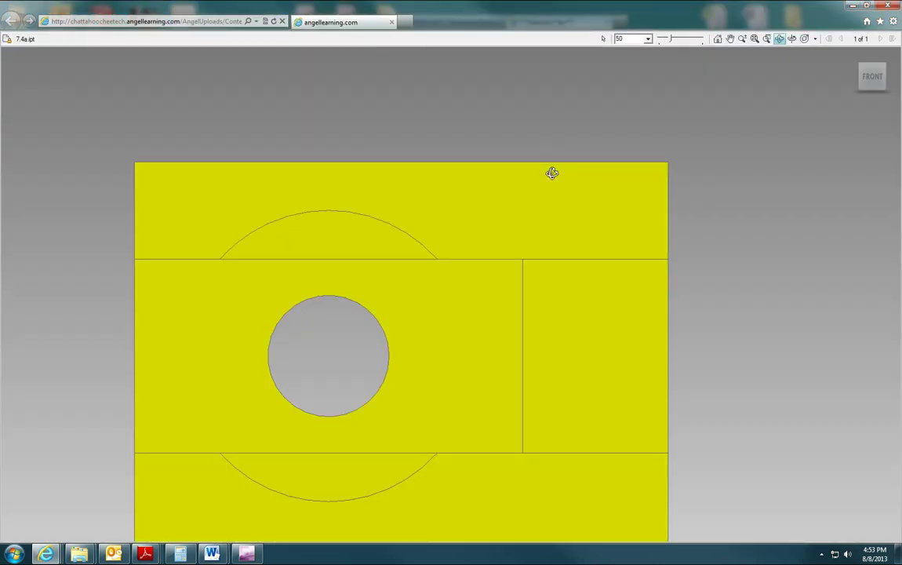
pyautogui.scroll(-3, 552, 174)
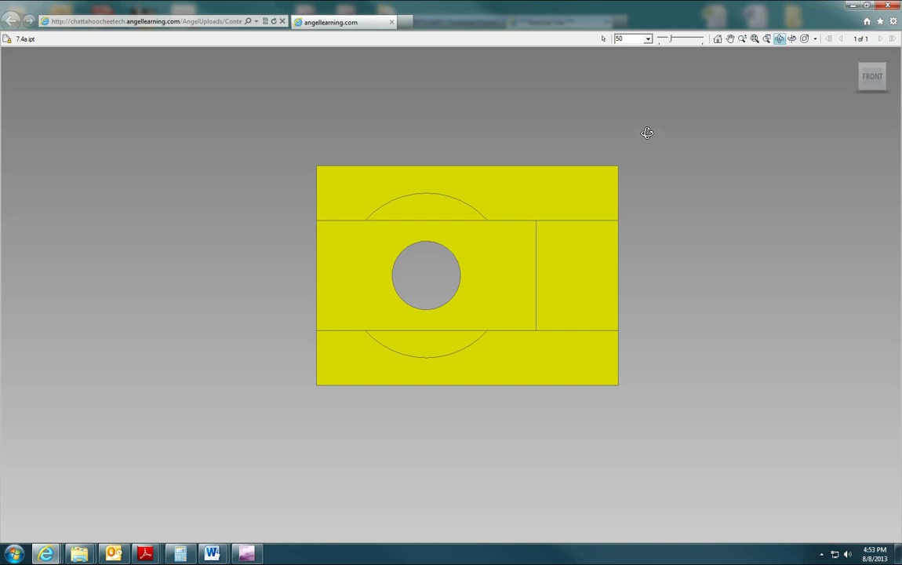
pyautogui.click(778, 38)
pyautogui.moveTo(446, 256); pyautogui.dragTo(474, 232)
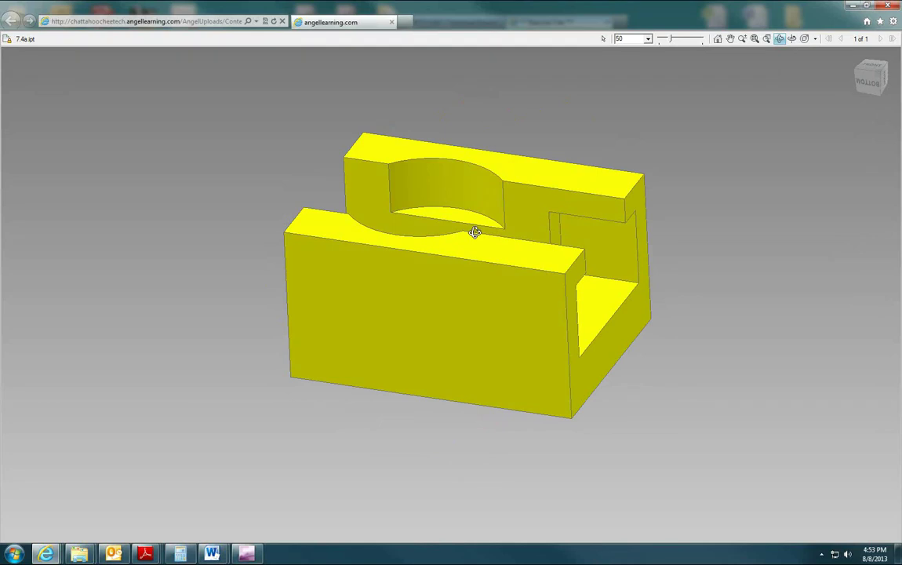
pyautogui.press('Escape')
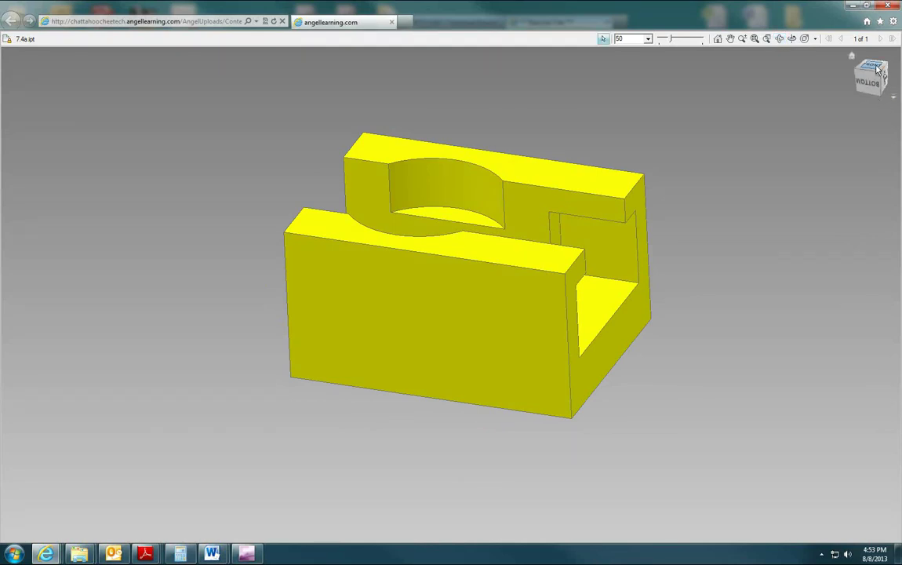
# Check the part from the ViewCube's front and corner views, then orbit it to an isometric angle.
pyautogui.click(876, 68)
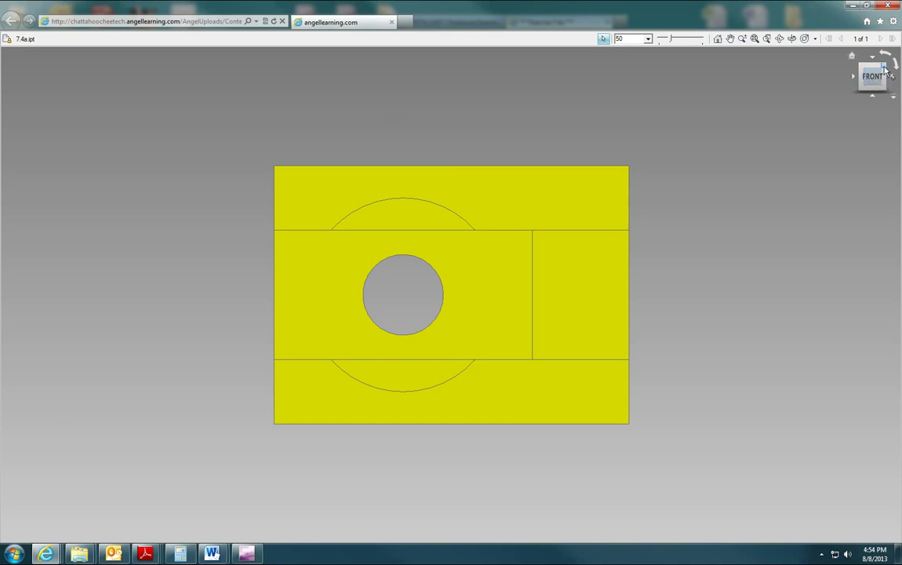
pyautogui.click(884, 70)
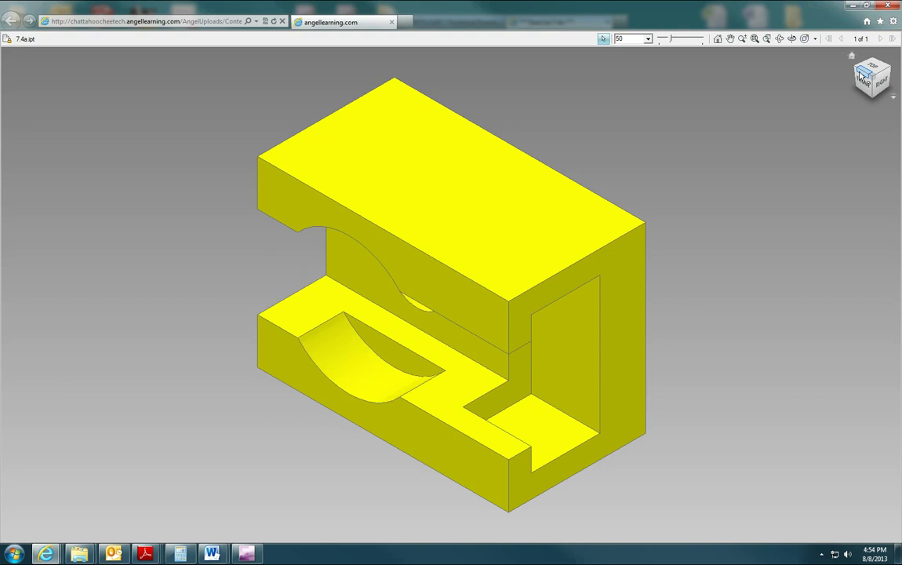
pyautogui.click(864, 75)
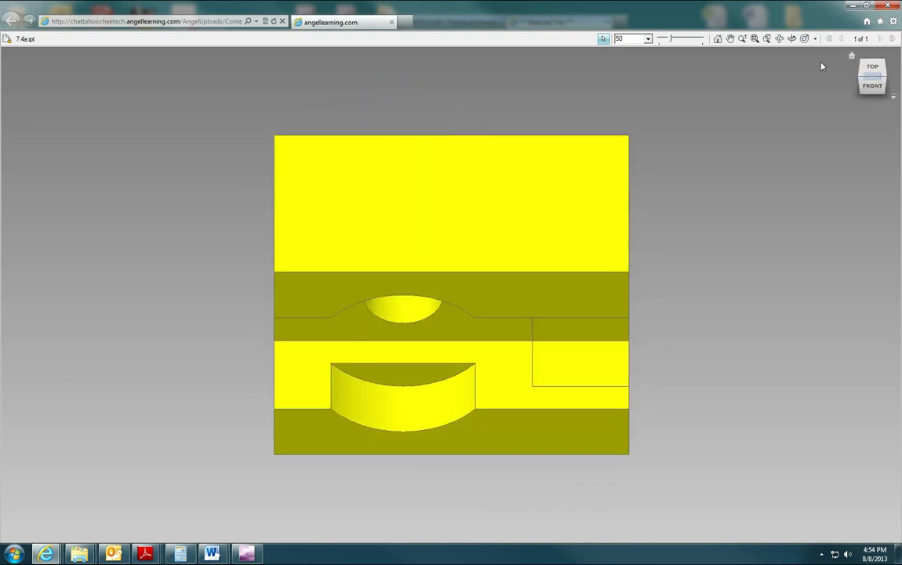
pyautogui.click(791, 39)
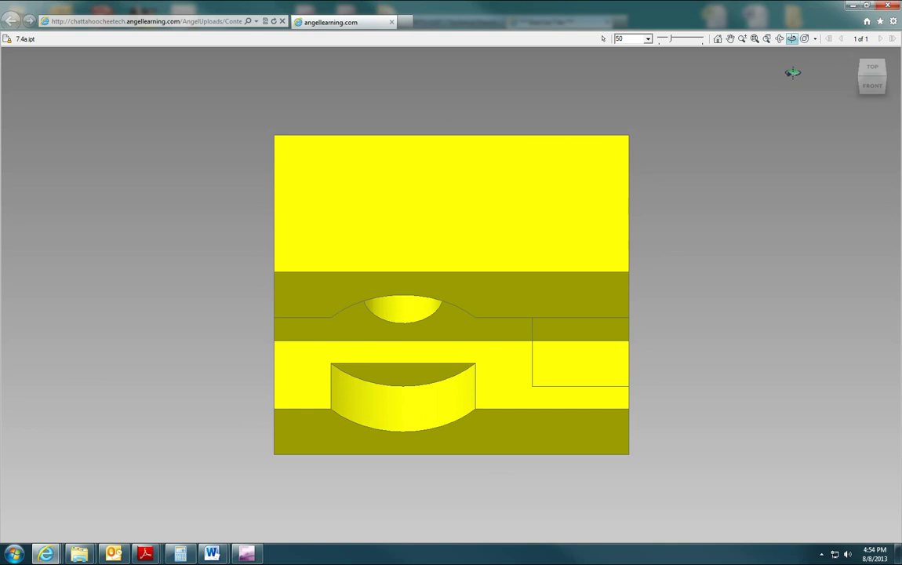
pyautogui.moveTo(543, 302); pyautogui.dragTo(479, 327)
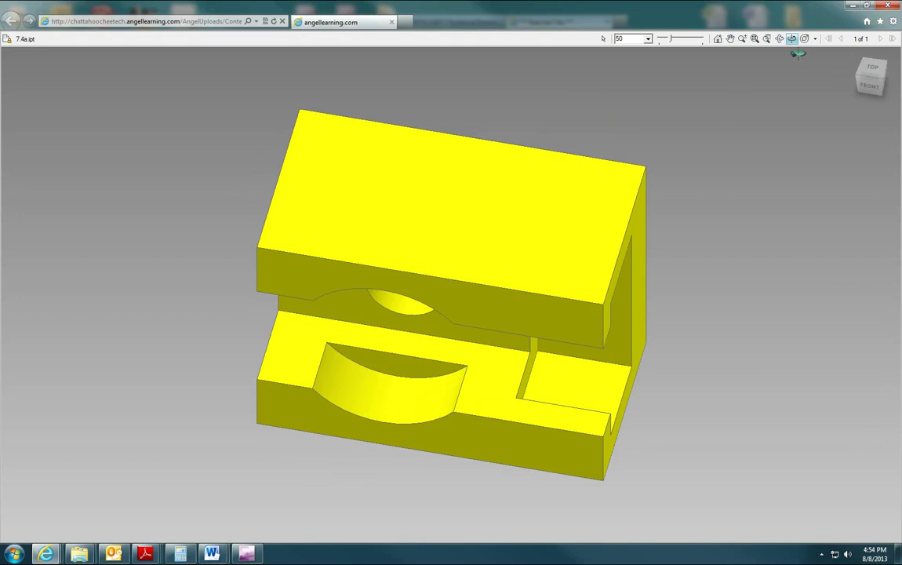
# Orbit the part through a few more angles and finish on the ViewCube FRONT view.
pyautogui.click(779, 38)
pyautogui.moveTo(570, 228); pyautogui.dragTo(555, 212)
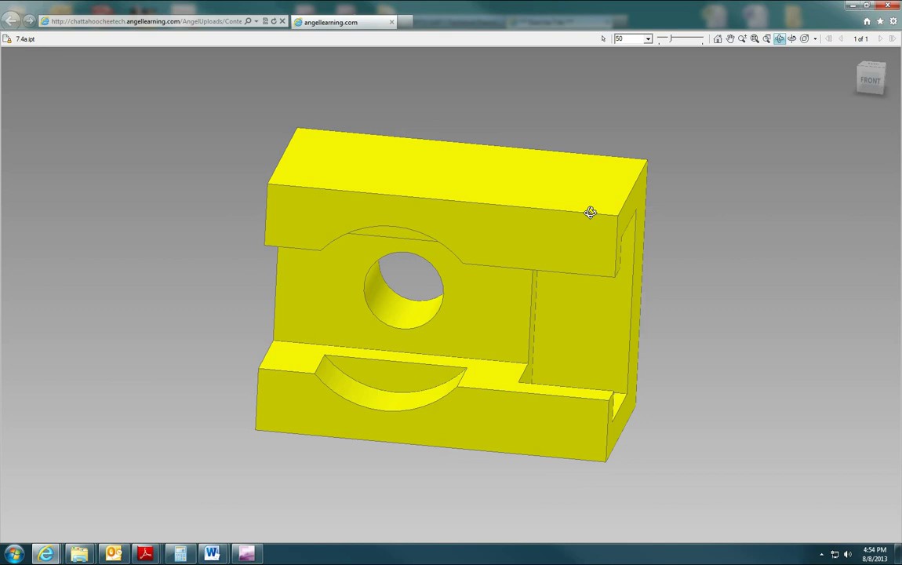
pyautogui.press('Escape')
pyautogui.click(778, 39)
pyautogui.moveTo(547, 260)
pyautogui.mouseDown()
pyautogui.moveTo(520, 176)
pyautogui.moveTo(532, 212)
pyautogui.moveTo(590, 245)
pyautogui.moveTo(598, 239)
pyautogui.mouseUp()
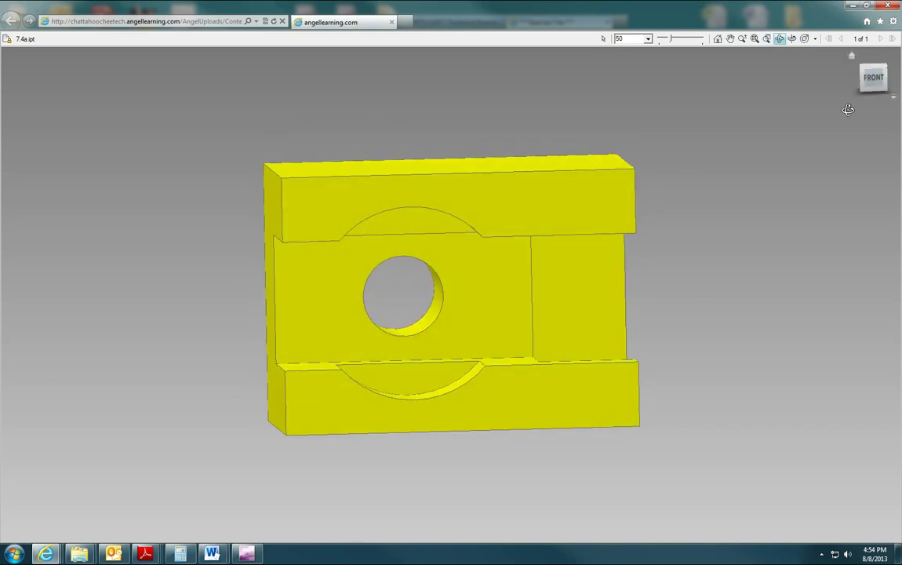
pyautogui.click(873, 76)
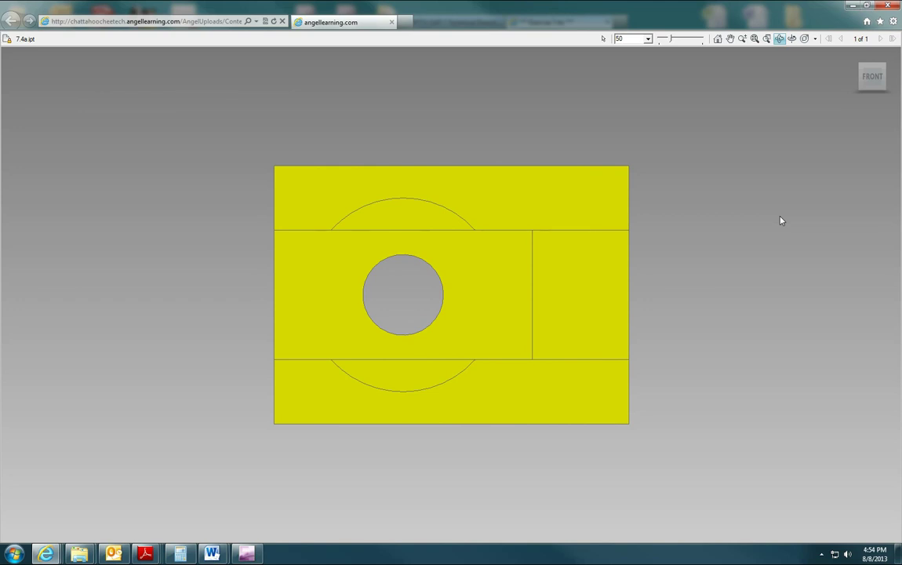
# Orbit the part from front to an isometric view showing the through-hole, and close the slow-performance notice.
pyautogui.rightClick(680, 215)
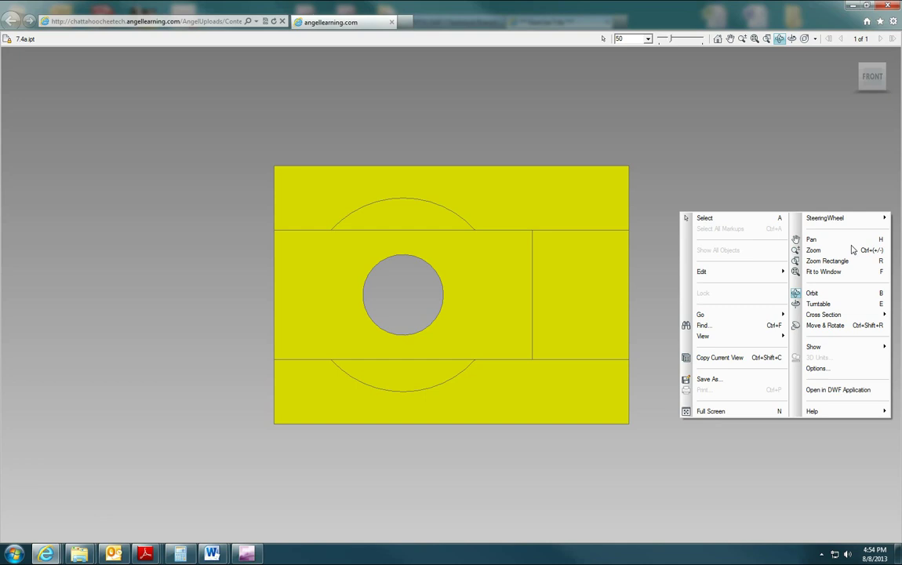
pyautogui.moveTo(847, 315)
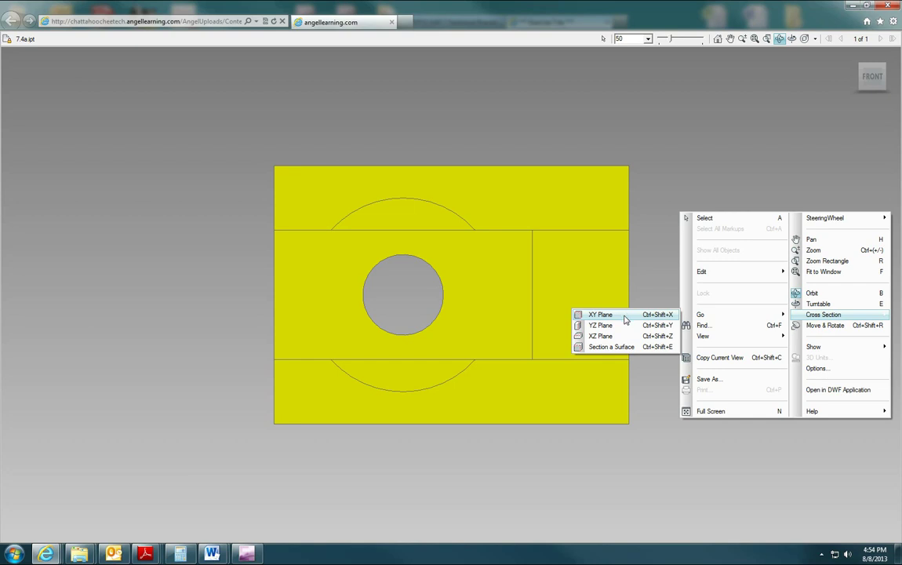
pyautogui.click(651, 145)
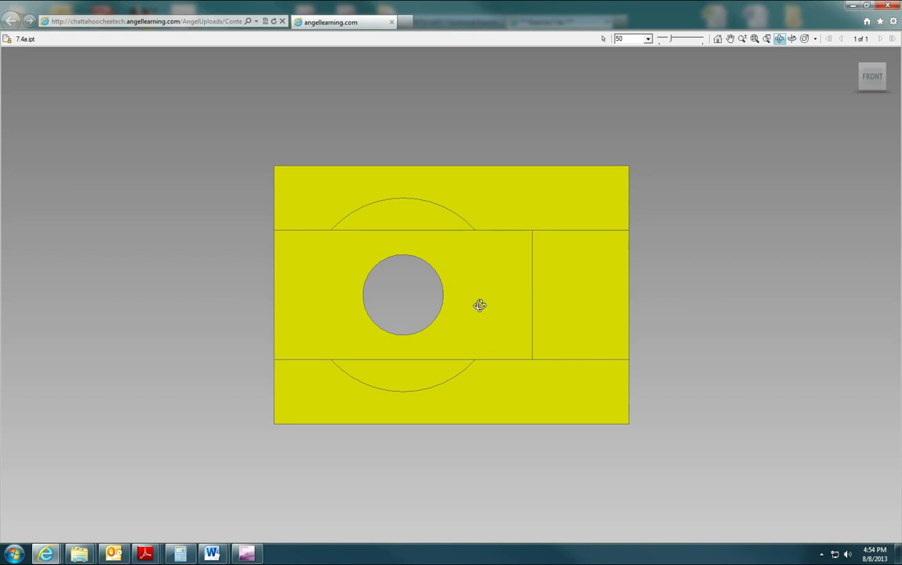
pyautogui.moveTo(480, 304)
pyautogui.mouseDown()
pyautogui.moveTo(429, 308)
pyautogui.moveTo(404, 329)
pyautogui.mouseUp()
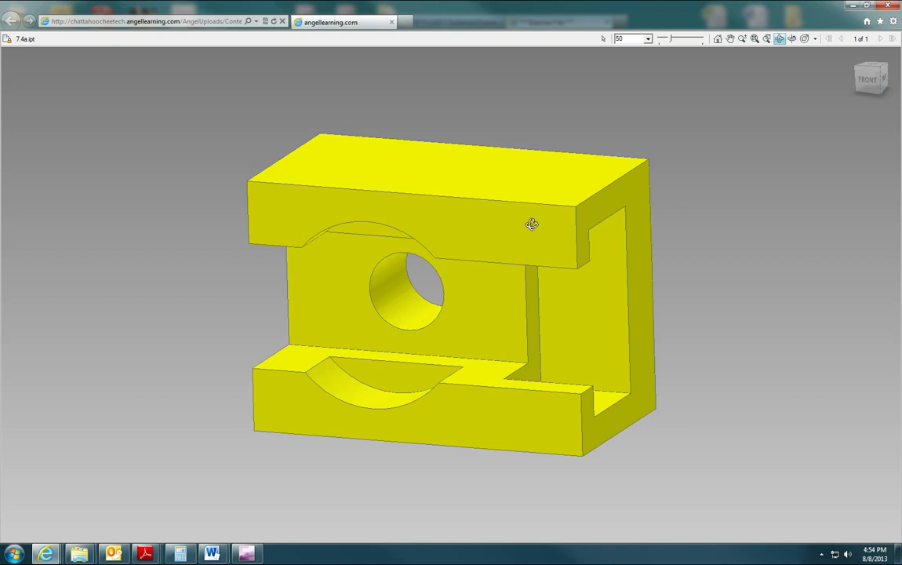
pyautogui.moveTo(573, 322)
pyautogui.mouseDown()
pyautogui.moveTo(564, 315)
pyautogui.moveTo(587, 314)
pyautogui.moveTo(574, 322)
pyautogui.mouseUp()
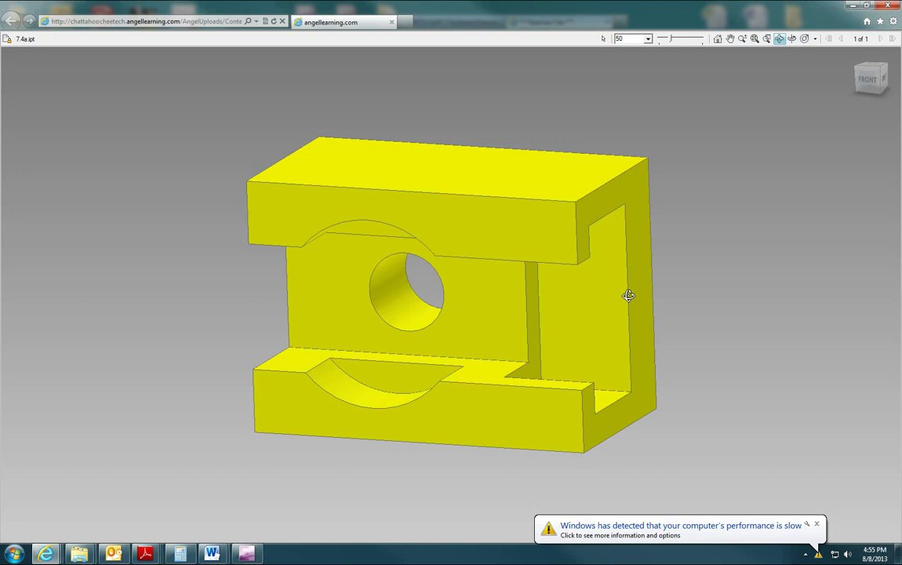
pyautogui.click(816, 524)
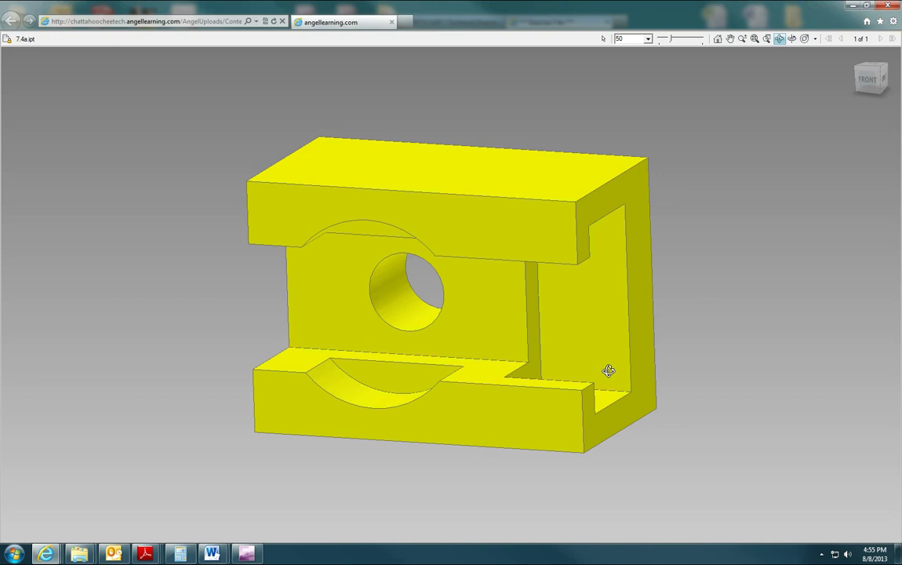
# Cut the part with an XZ-plane cross section and view it from the ViewCube TOP.
pyautogui.rightClick(675, 299)
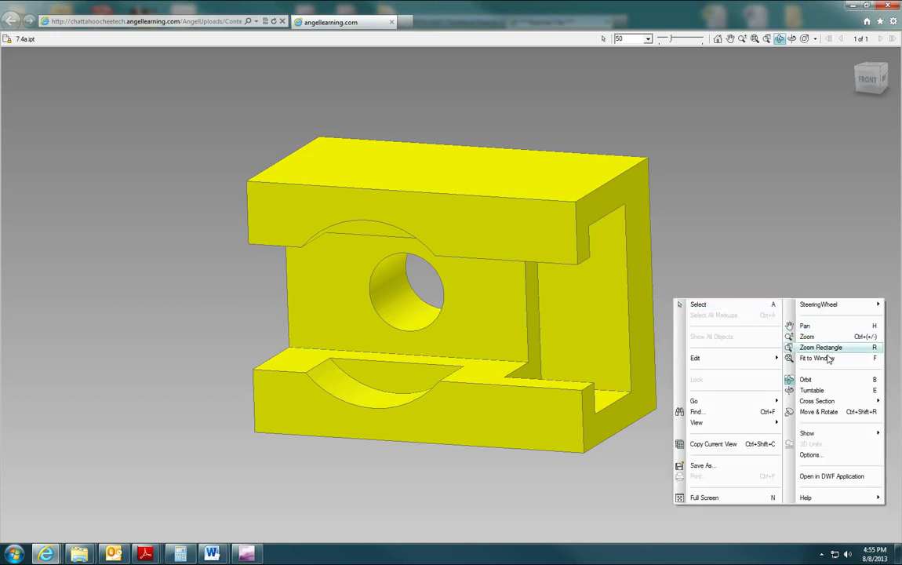
pyautogui.moveTo(737, 402)
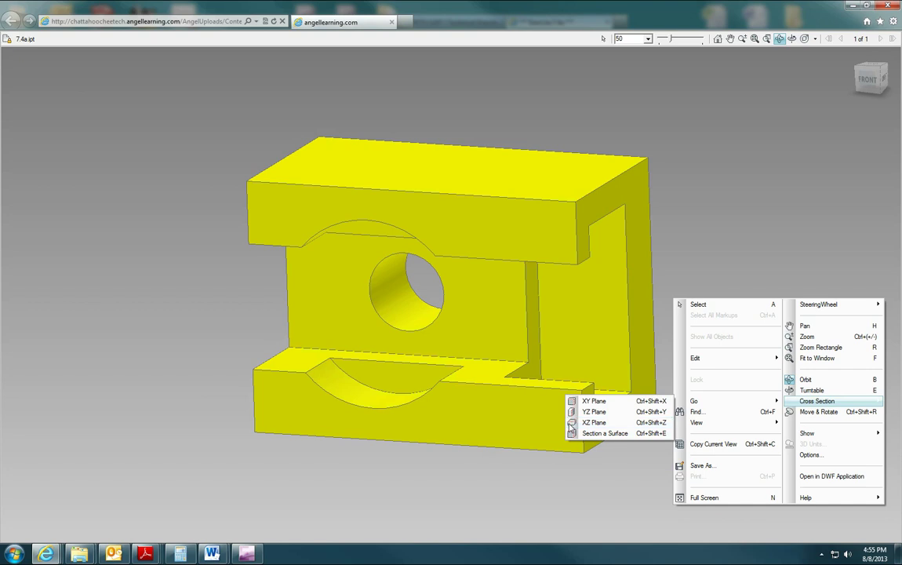
pyautogui.click(611, 424)
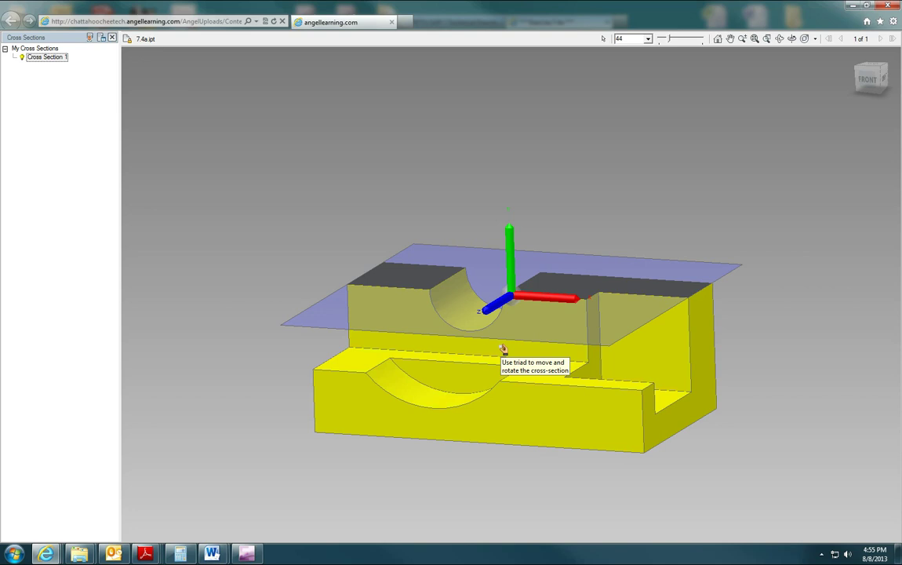
pyautogui.click(872, 67)
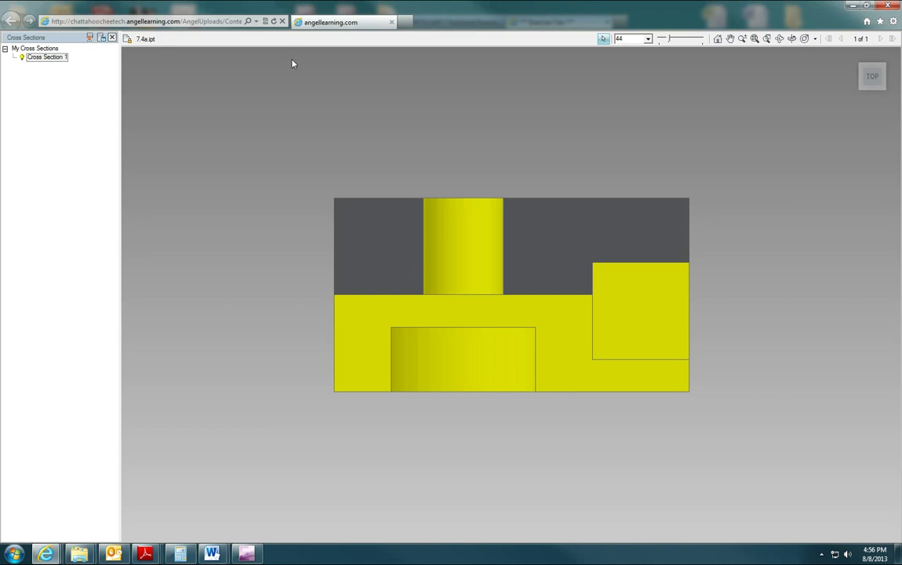
# Delete Cross Section 1, then set the ViewCube to Front and an isometric corner view.
pyautogui.rightClick(45, 60)
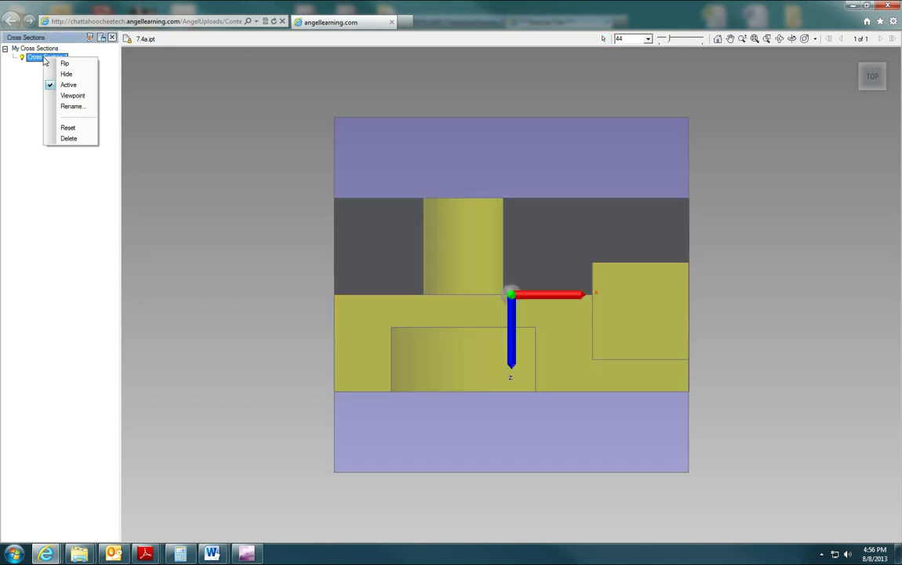
pyautogui.click(69, 139)
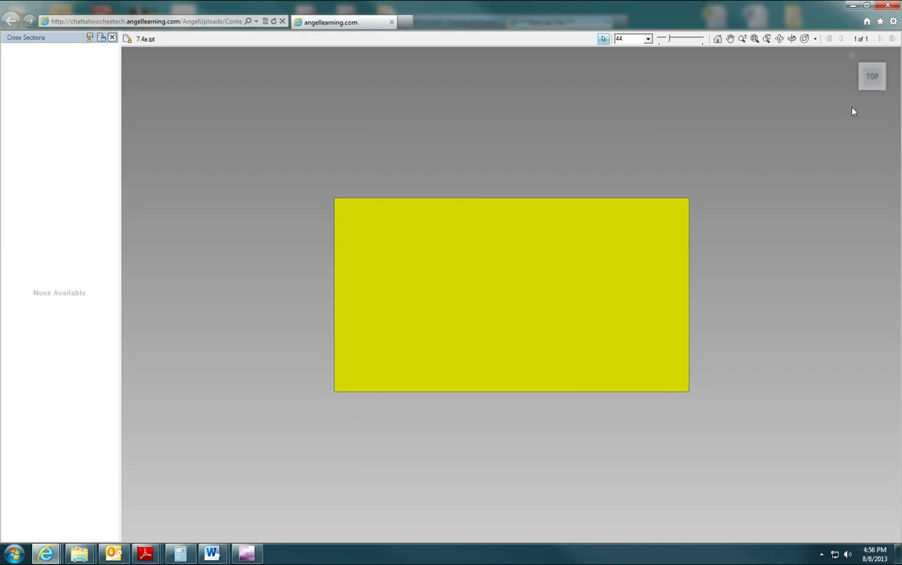
pyautogui.click(879, 90)
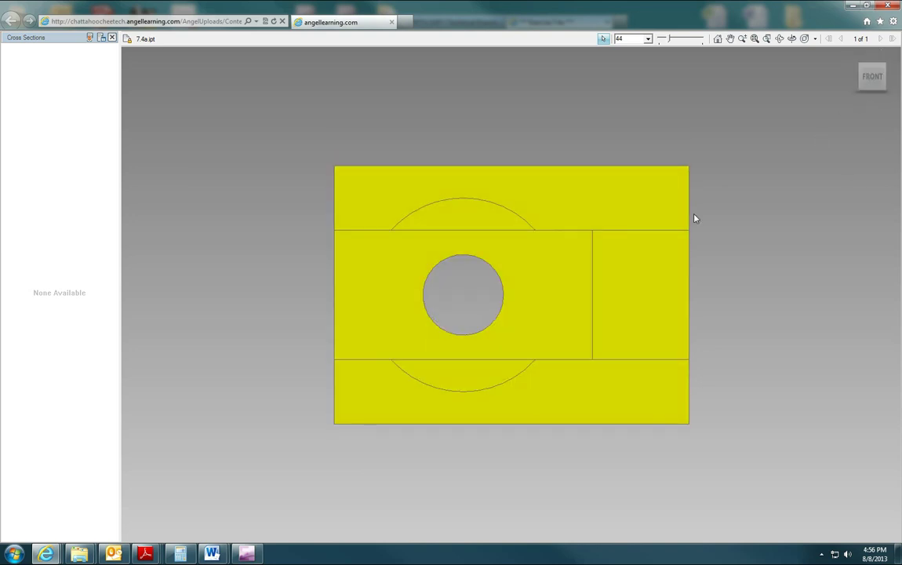
pyautogui.click(887, 64)
pyautogui.rightClick(691, 131)
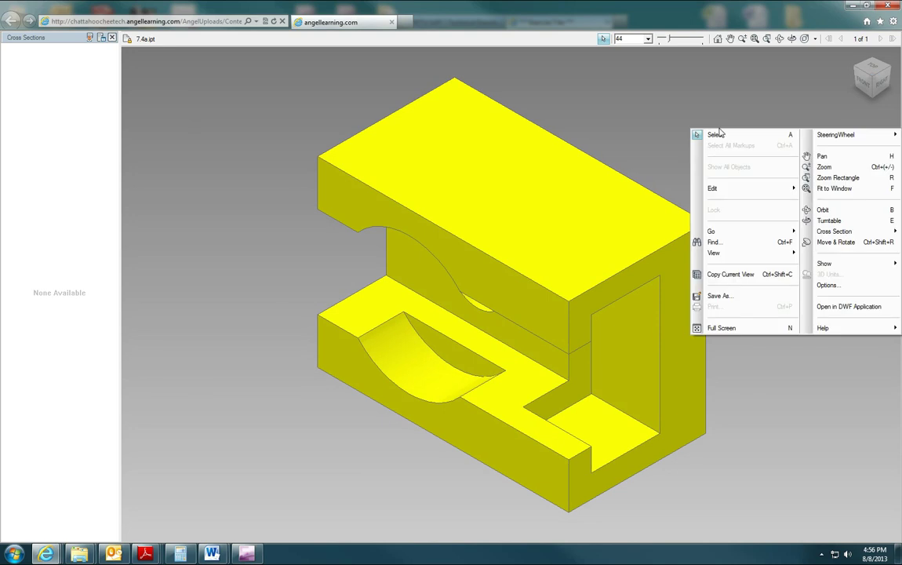
pyautogui.moveTo(843, 234)
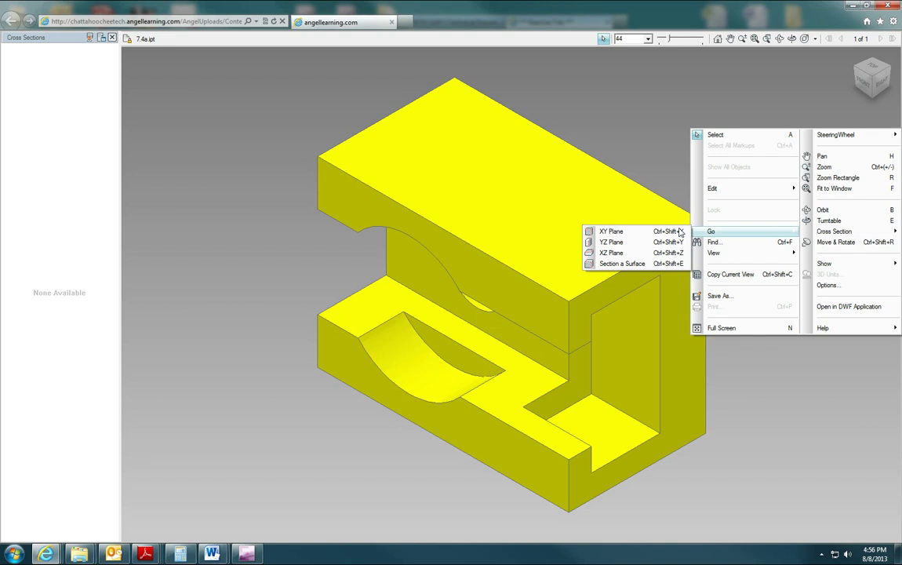
pyautogui.click(611, 253)
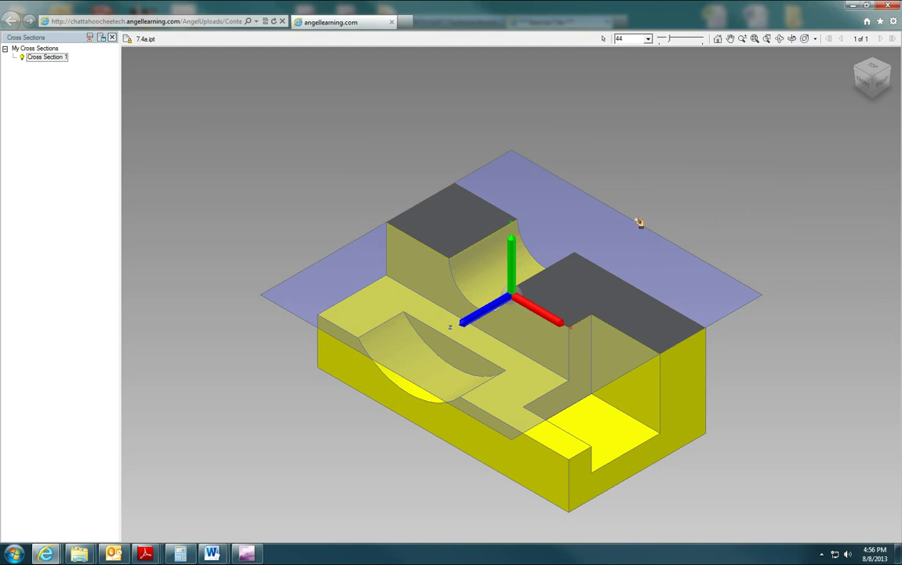
pyautogui.rightClick(516, 276)
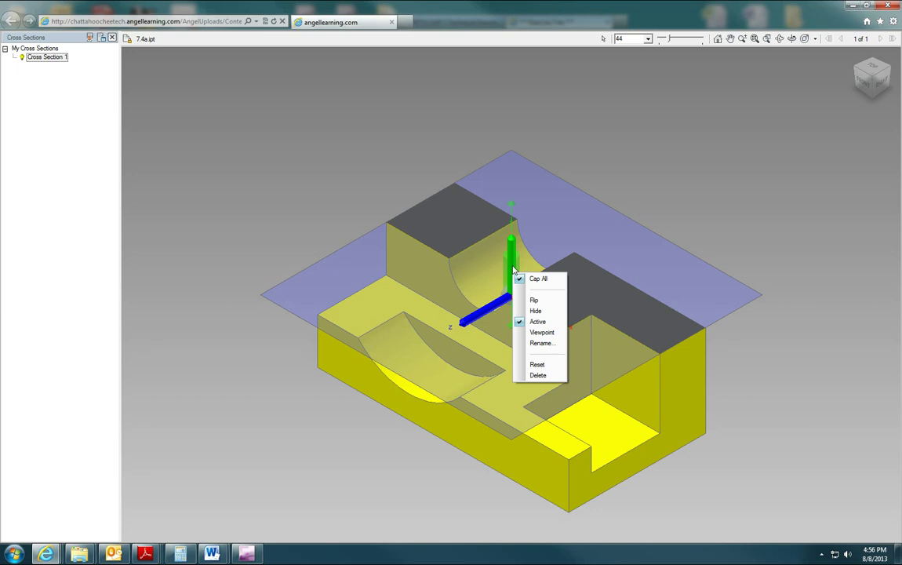
pyautogui.click(538, 300)
pyautogui.click(815, 251)
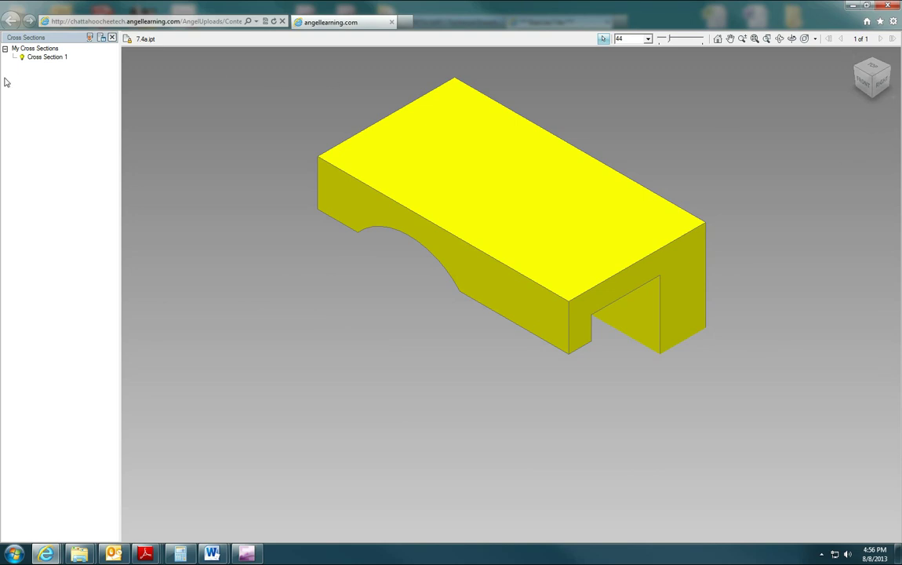
pyautogui.rightClick(45, 64)
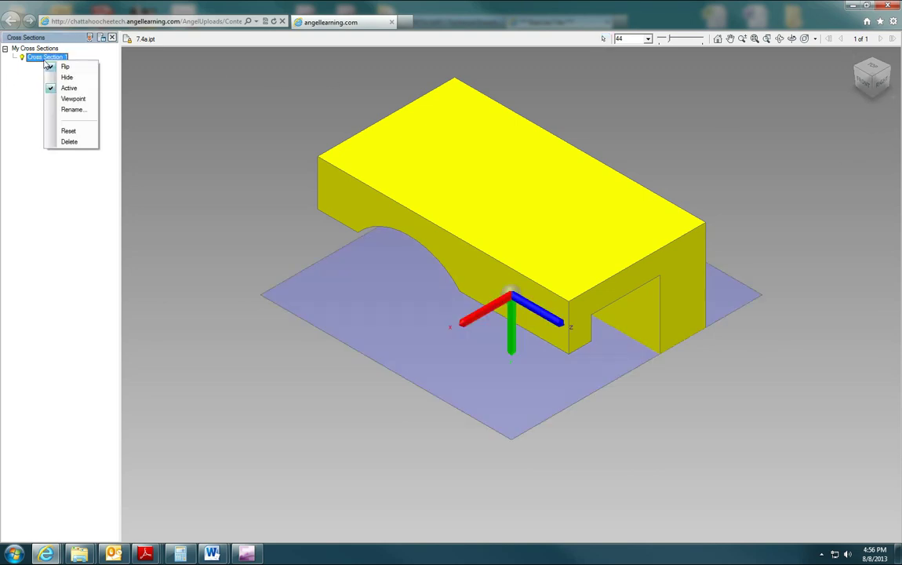
pyautogui.click(70, 142)
pyautogui.rightClick(514, 191)
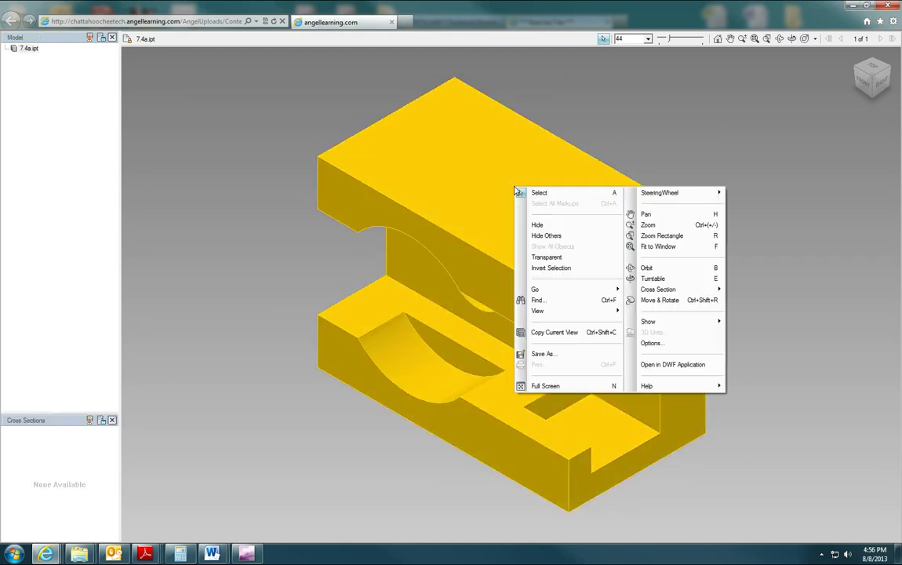
pyautogui.click(547, 258)
pyautogui.click(882, 81)
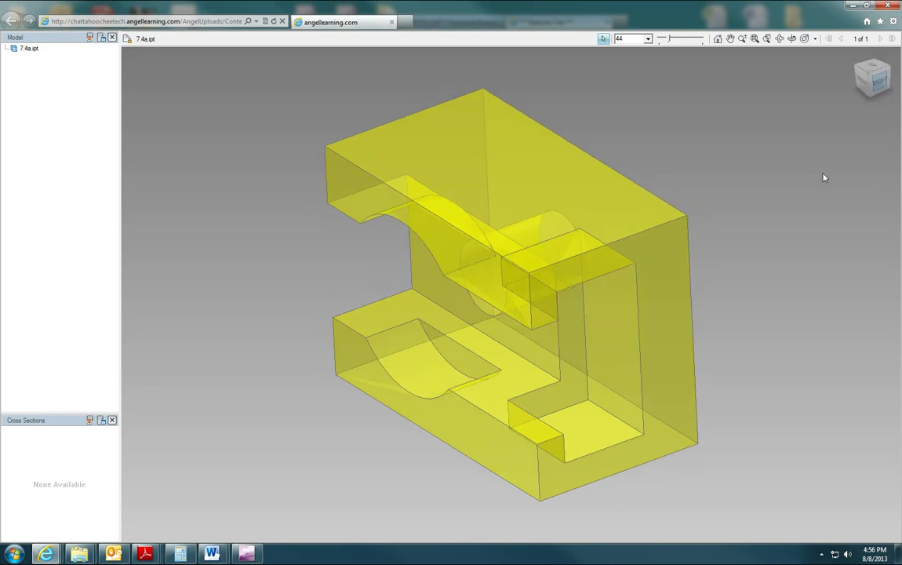
pyautogui.click(865, 68)
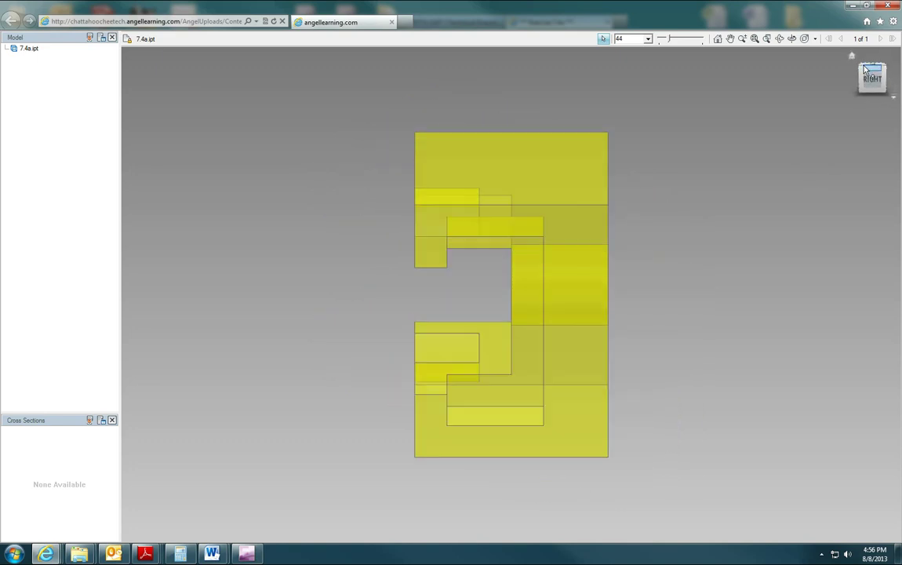
pyautogui.click(858, 84)
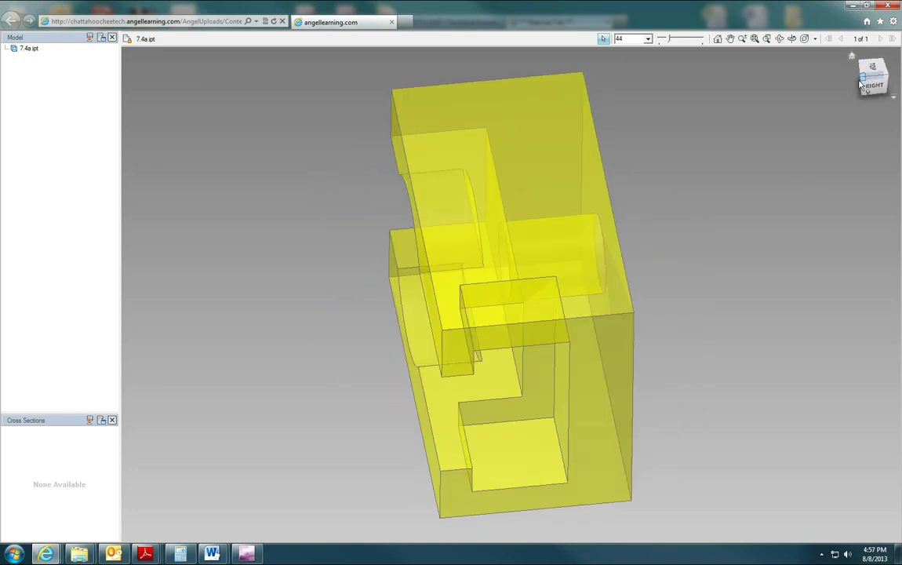
pyautogui.click(863, 83)
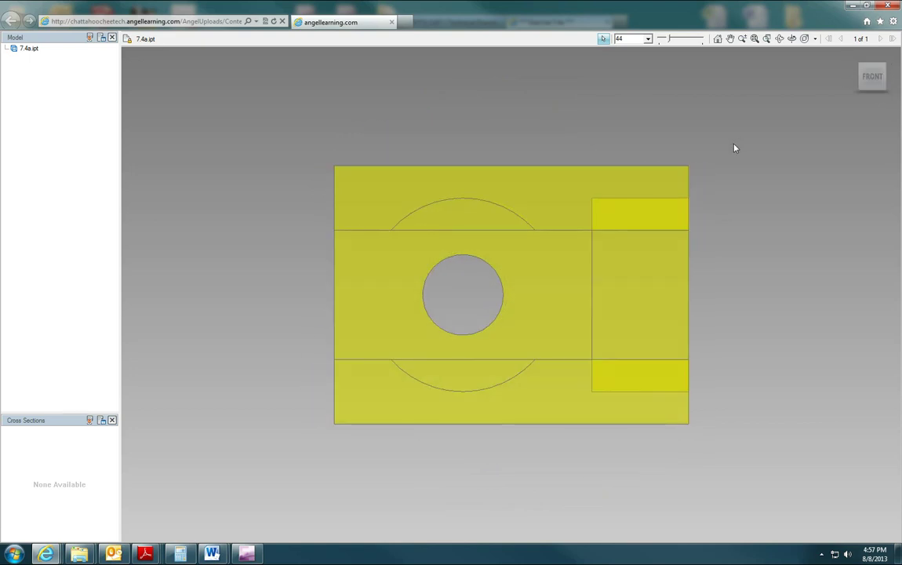
pyautogui.rightClick(497, 199)
pyautogui.click(529, 269)
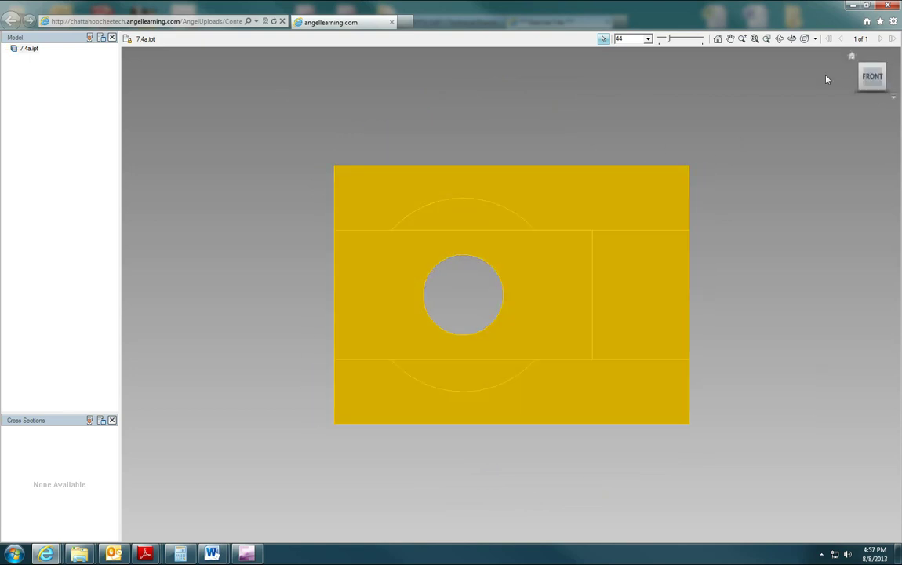
pyautogui.click(882, 65)
# Add an XZ-plane cross section and drag its plane upward to slice off the part's top.
pyautogui.rightClick(716, 112)
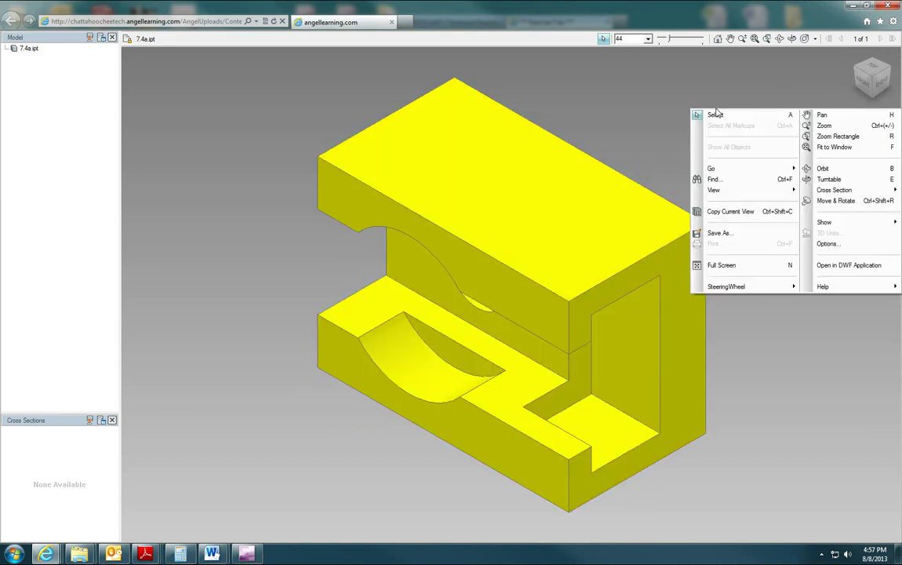
pyautogui.moveTo(819, 194)
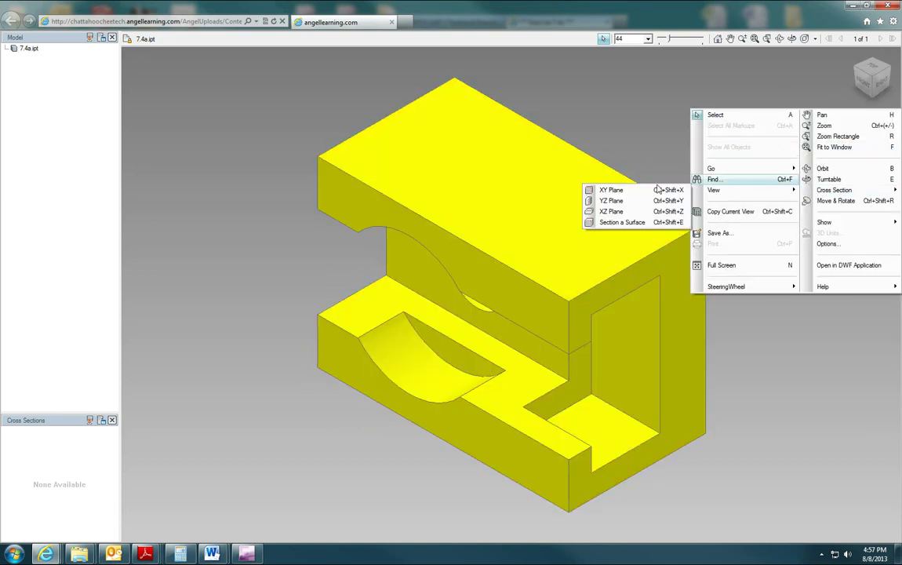
pyautogui.click(628, 211)
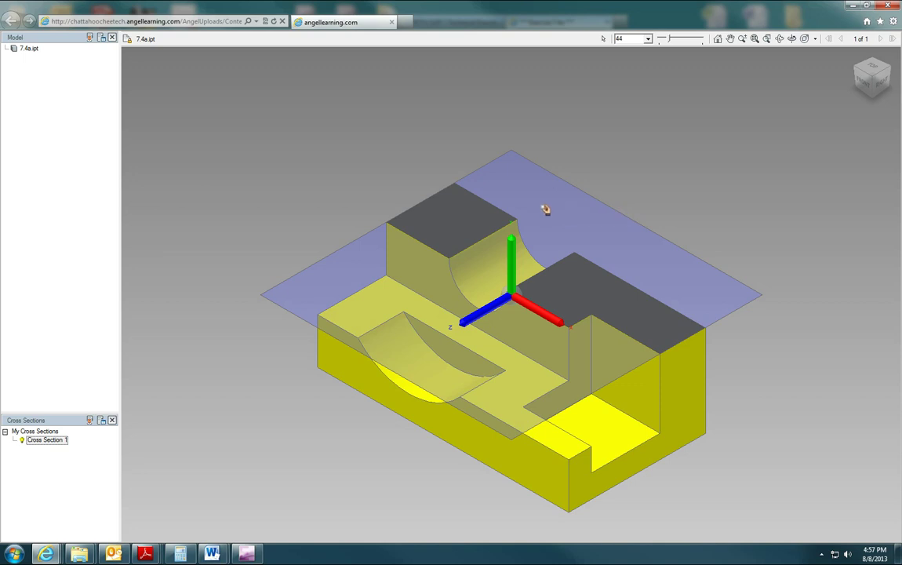
pyautogui.moveTo(511, 270); pyautogui.dragTo(558, 248)
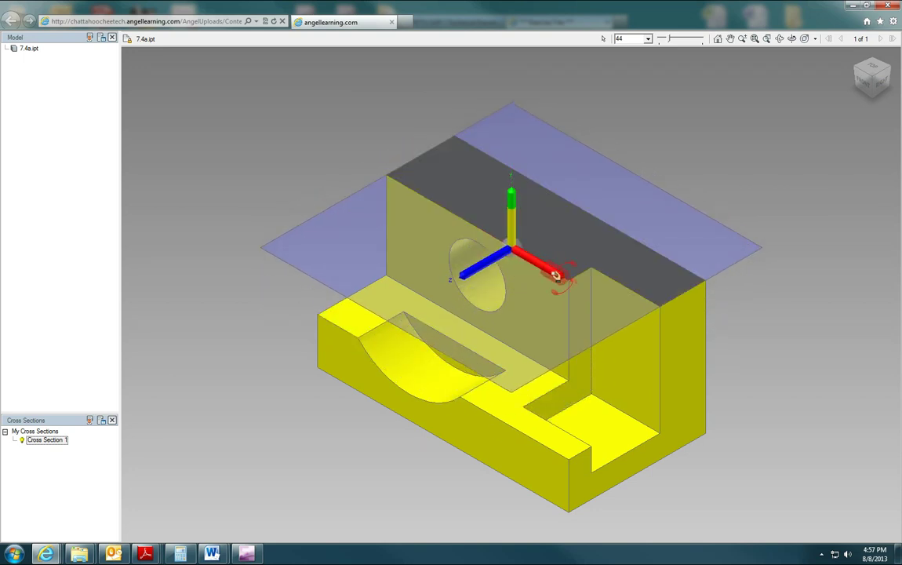
pyautogui.moveTo(556, 273); pyautogui.dragTo(585, 261)
pyautogui.click(681, 150)
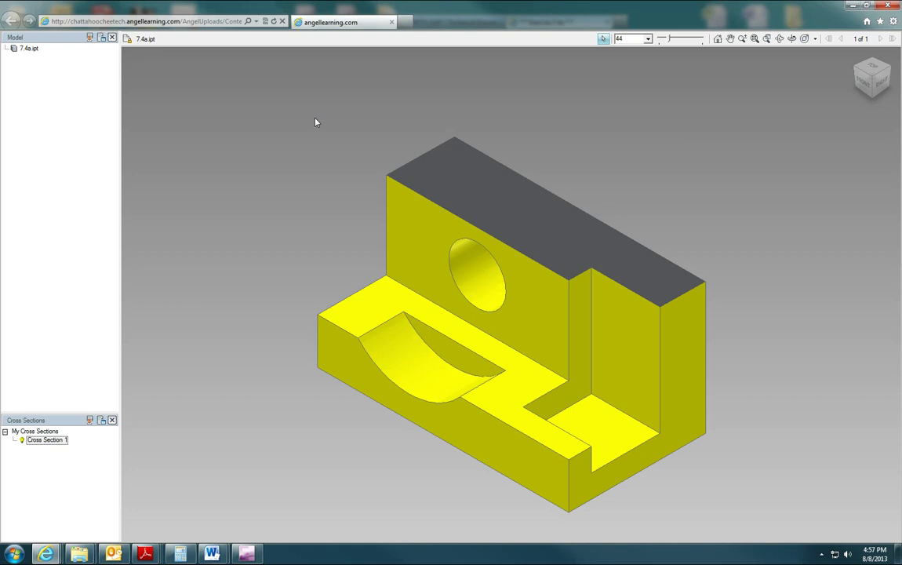
# Delete Cross Section 1 from the Cross Sections panel.
pyautogui.rightClick(50, 441)
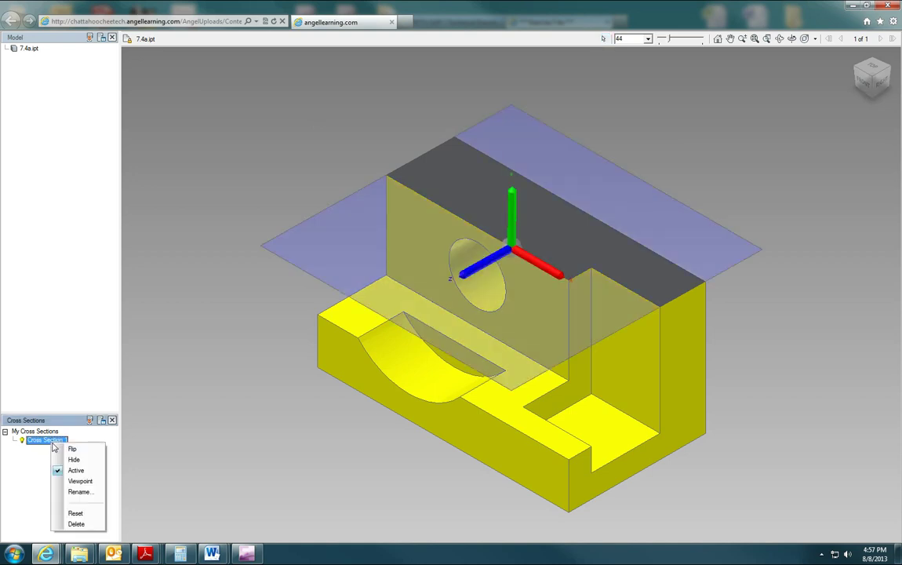
pyautogui.click(76, 523)
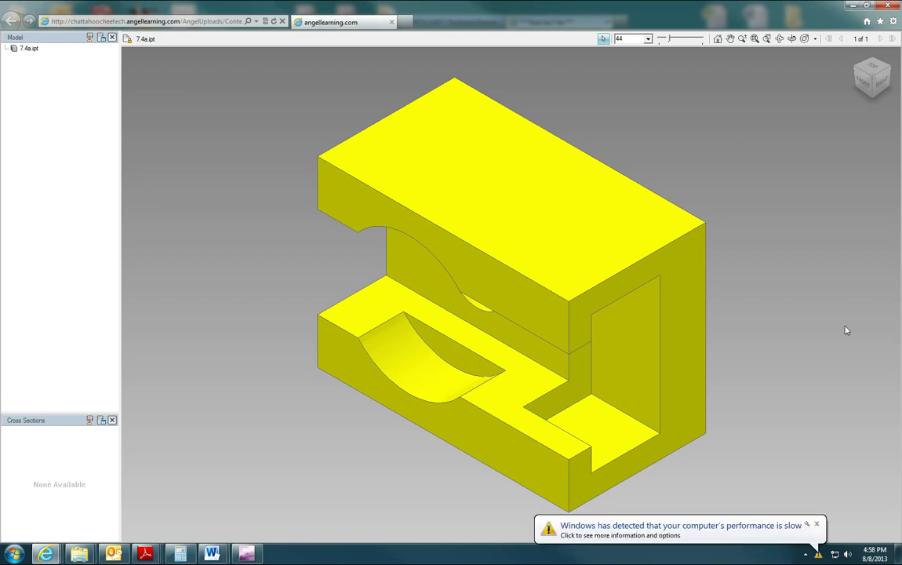
# Close the Windows slow-performance notification balloon.
pyautogui.click(817, 524)
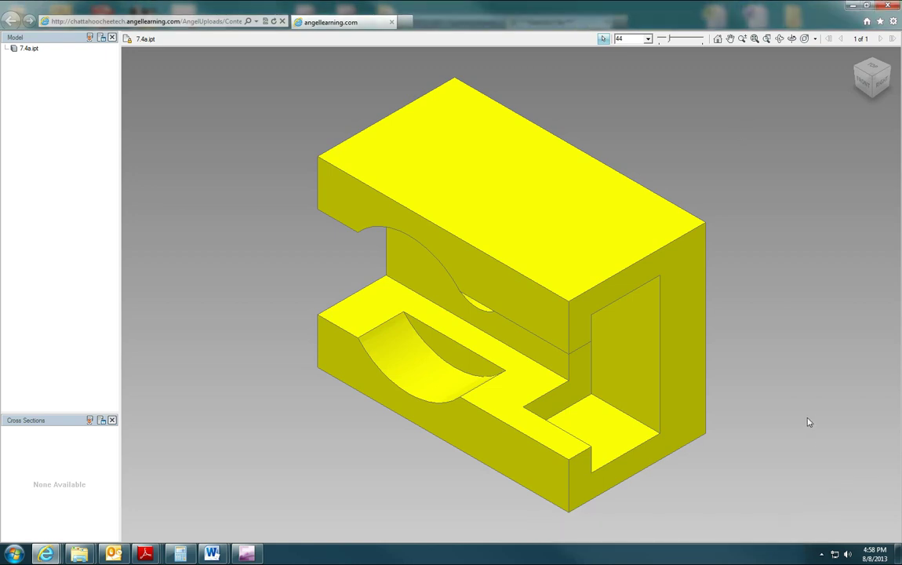